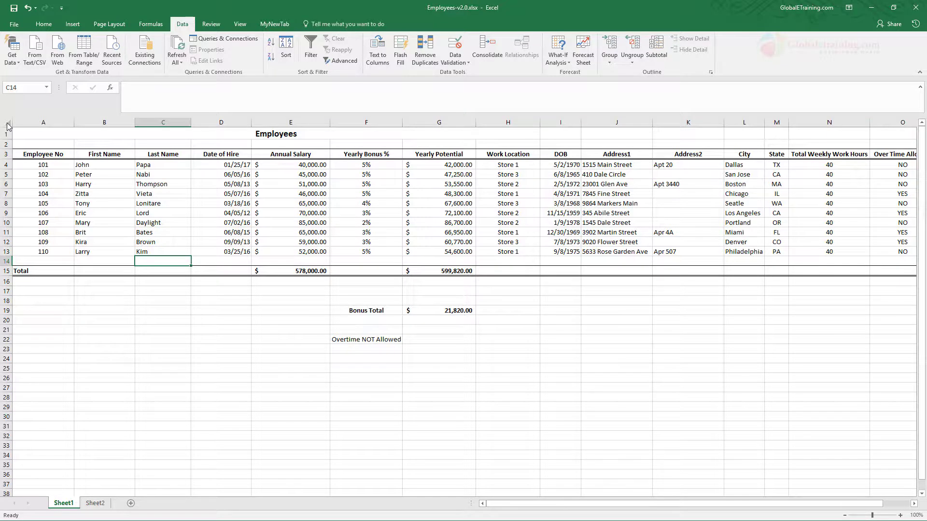
Fill all cells of Sheet1 with yellow, and undo the fill.
{"action": "left_click", "coordinate": [7, 123]}
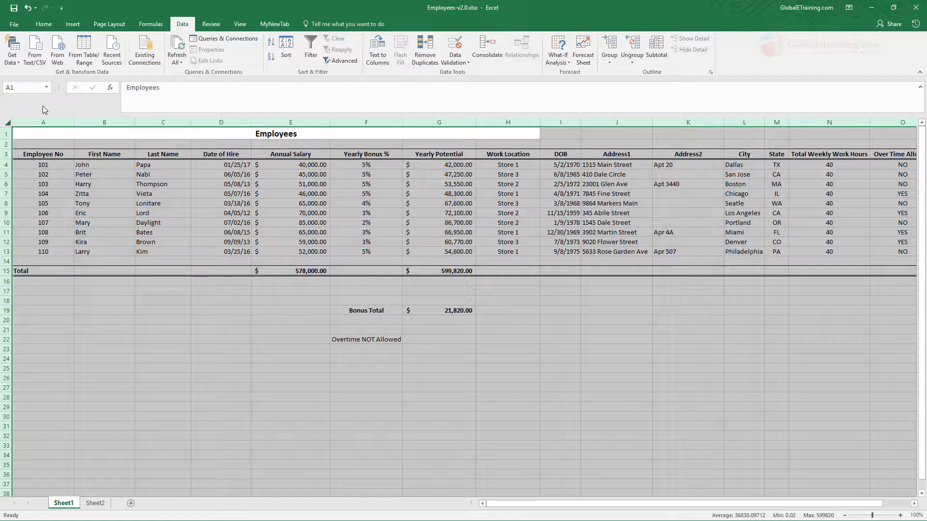
{"action": "left_click", "coordinate": [43, 24]}
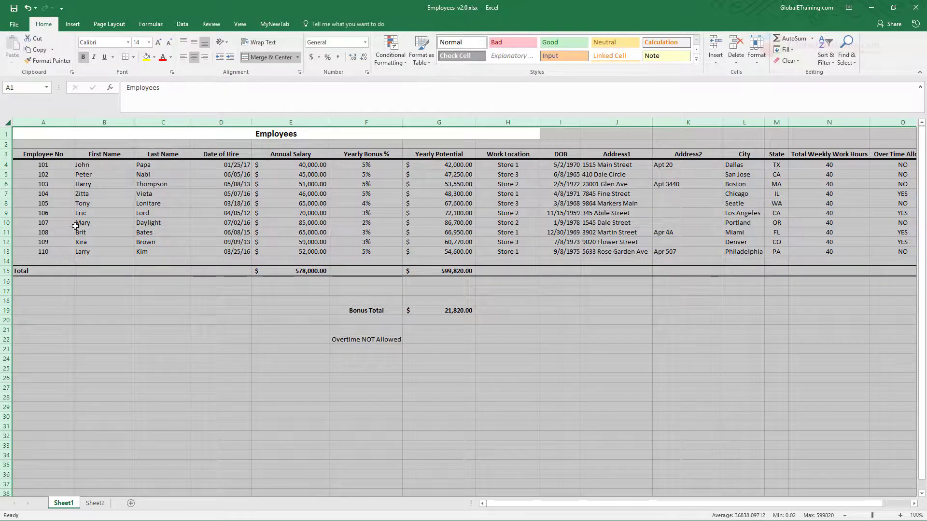
{"action": "left_click", "coordinate": [147, 58]}
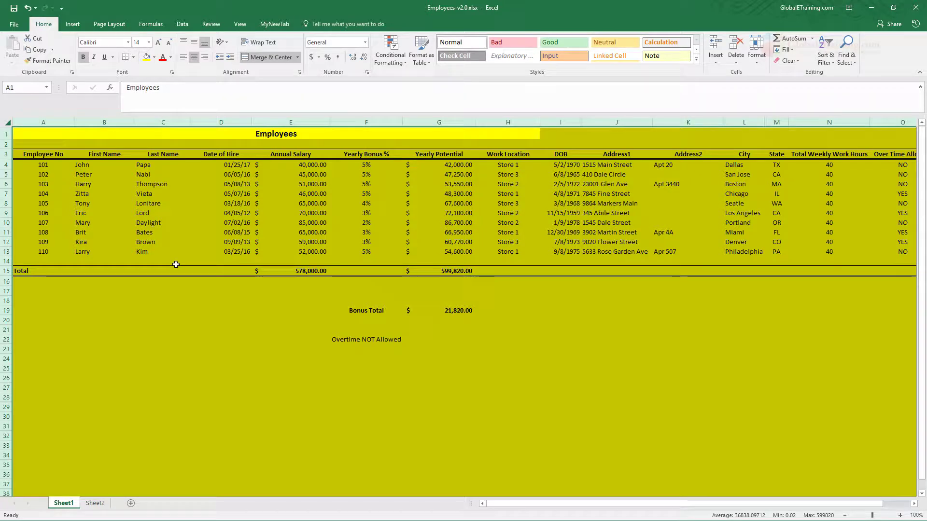
{"action": "key", "text": "ctrl+z"}
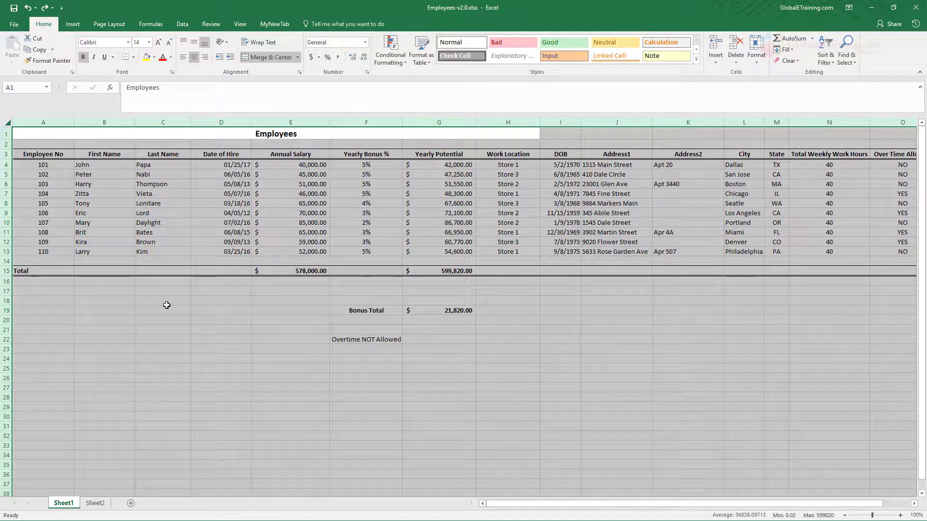
Select columns C, D, E and F together by adding them one at a time, and clear the selection.
{"action": "left_click", "coordinate": [163, 122]}
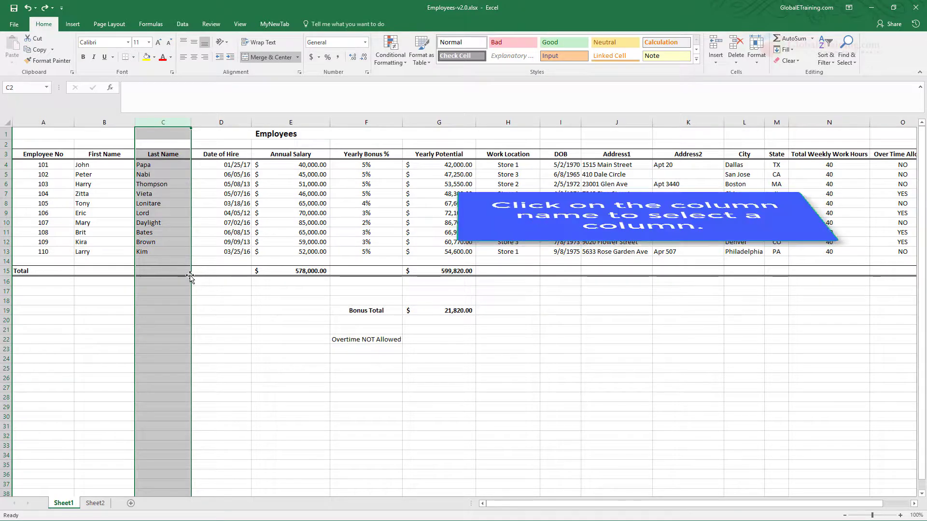
{"action": "left_click", "coordinate": [211, 118], "text": "ctrl"}
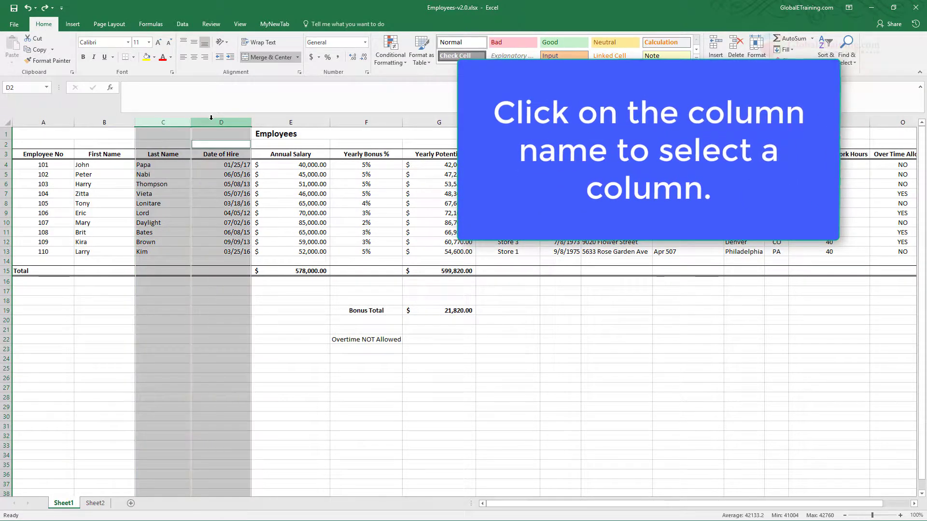
{"action": "left_click", "coordinate": [290, 122], "text": "ctrl"}
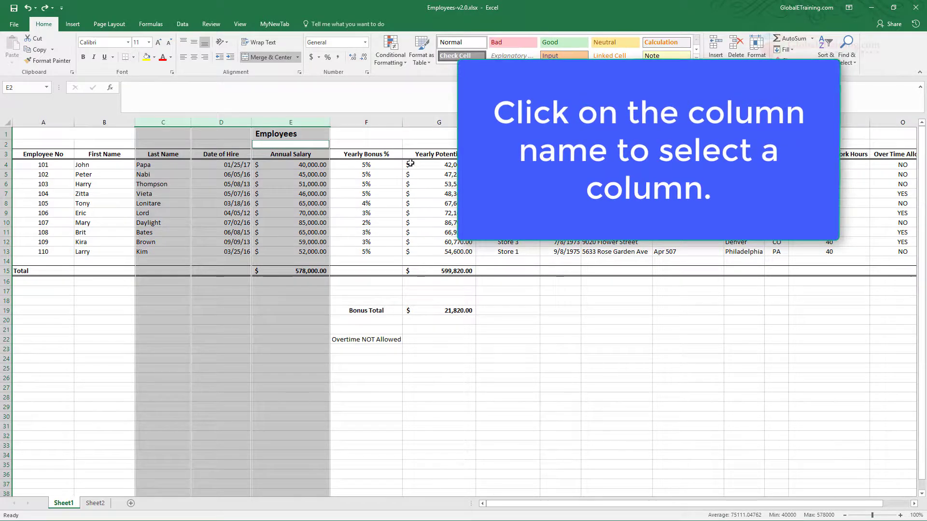
{"action": "left_click", "coordinate": [366, 122], "text": "ctrl"}
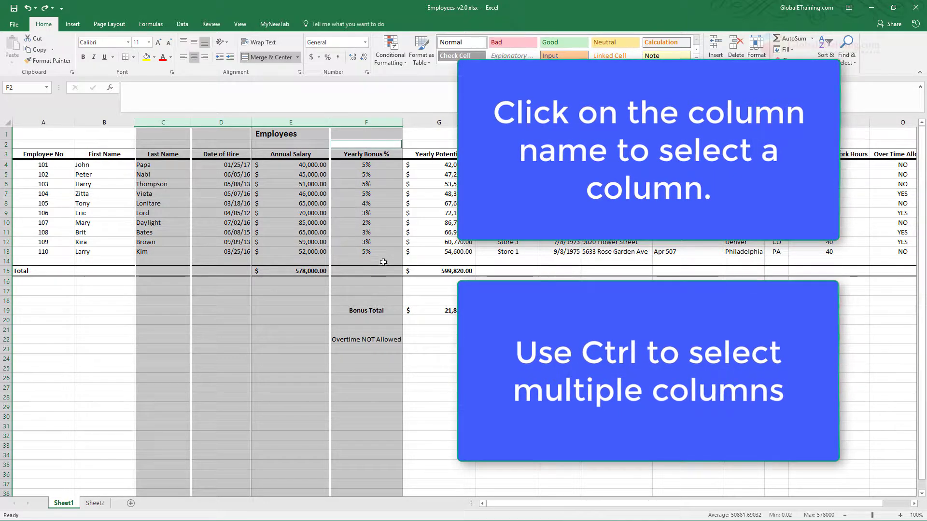
{"action": "left_click", "coordinate": [380, 253]}
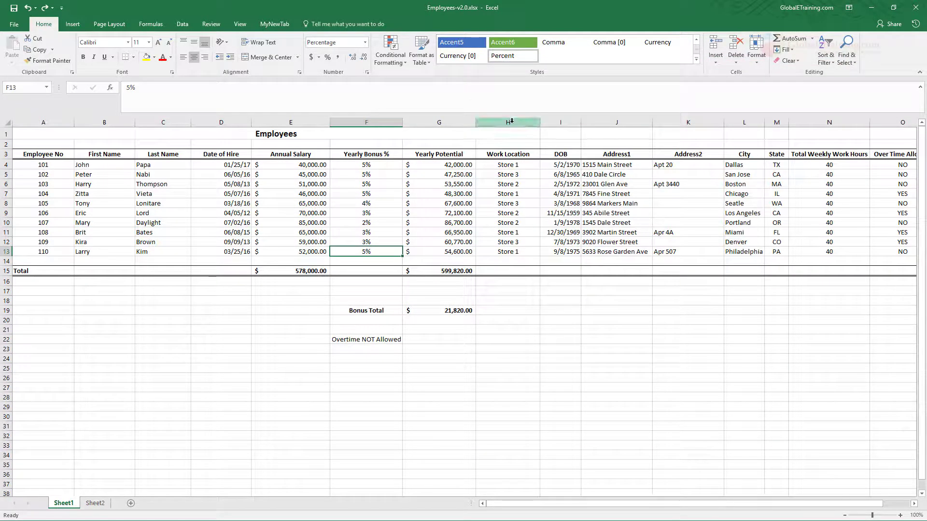
Select the continuous range of columns from C through H, and clear the selection.
{"action": "left_click", "coordinate": [164, 123]}
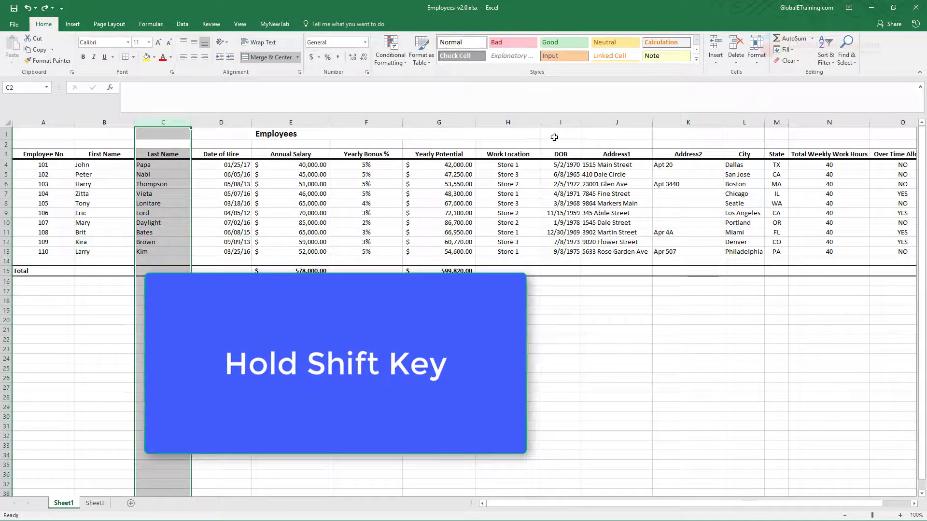
{"action": "left_click", "coordinate": [512, 121], "text": "shift"}
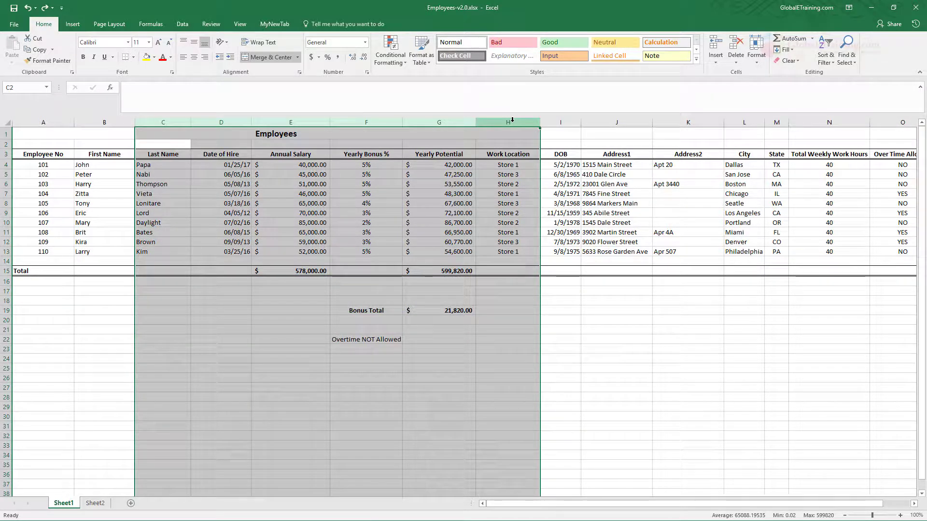
{"action": "left_click", "coordinate": [364, 185]}
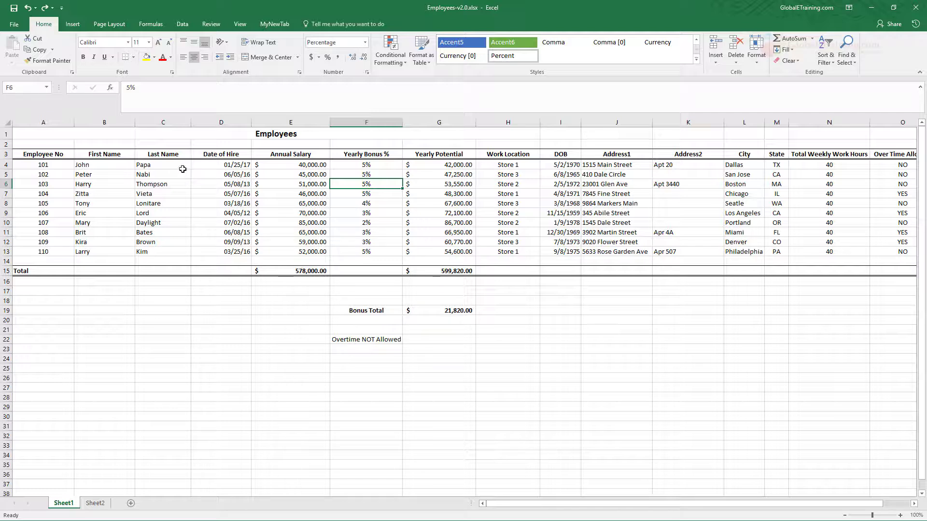
Try to clear the contents of the non-adjacent columns C, G and J.
{"action": "left_click", "coordinate": [166, 123]}
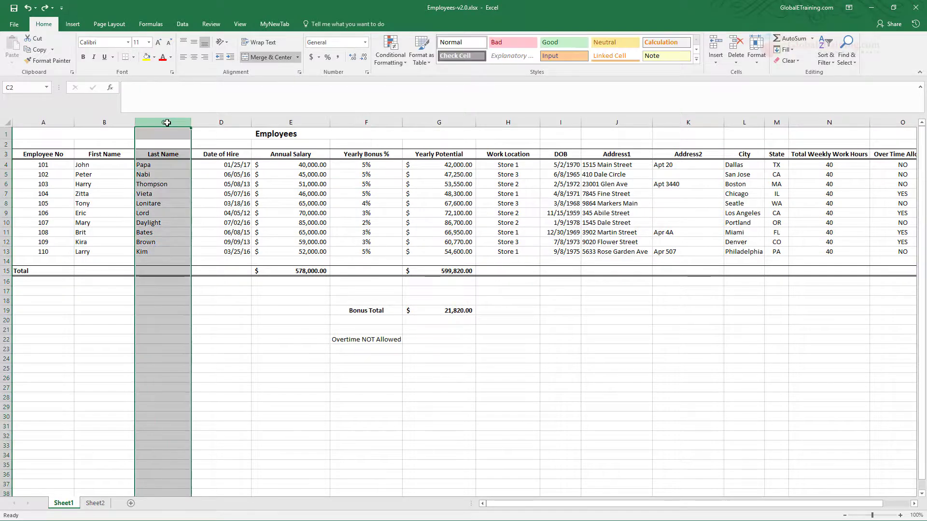
{"action": "left_click", "coordinate": [438, 123], "text": "ctrl"}
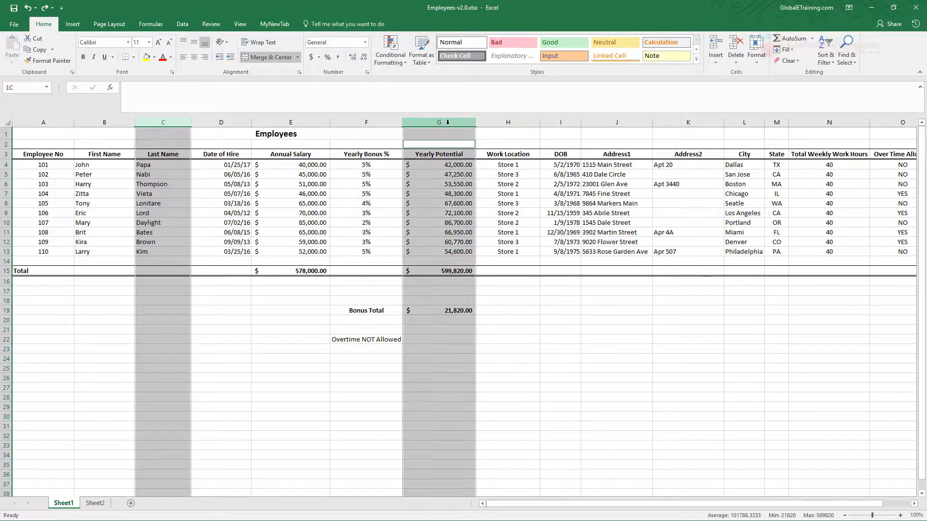
{"action": "left_click", "coordinate": [617, 122], "text": "ctrl"}
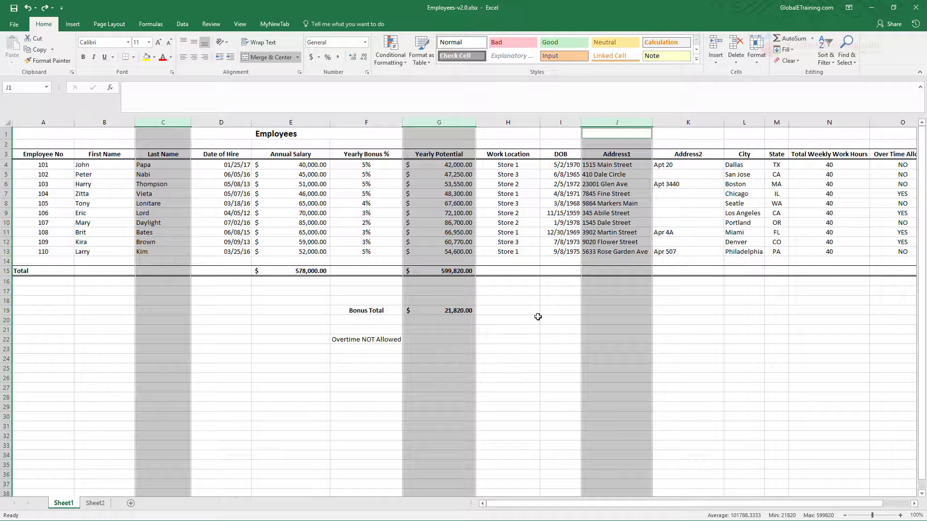
{"action": "key", "text": "Delete"}
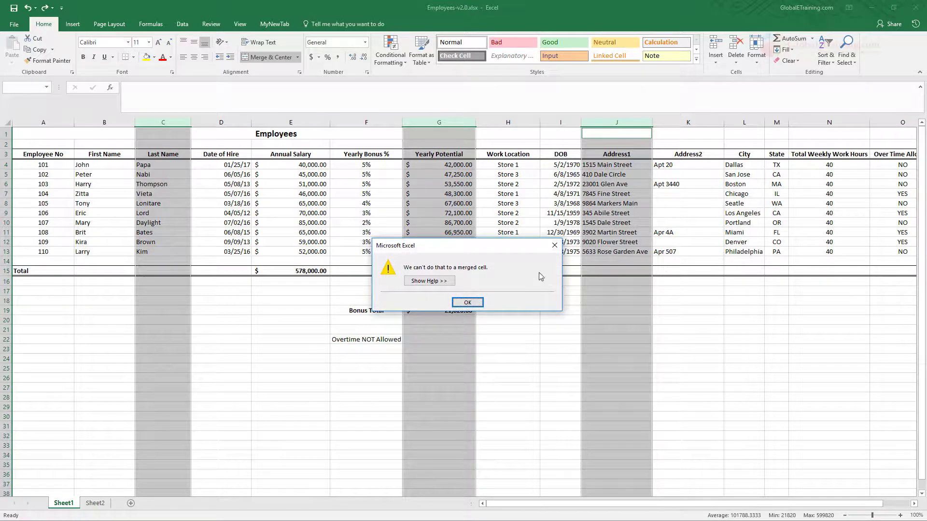
{"action": "left_click", "coordinate": [467, 303]}
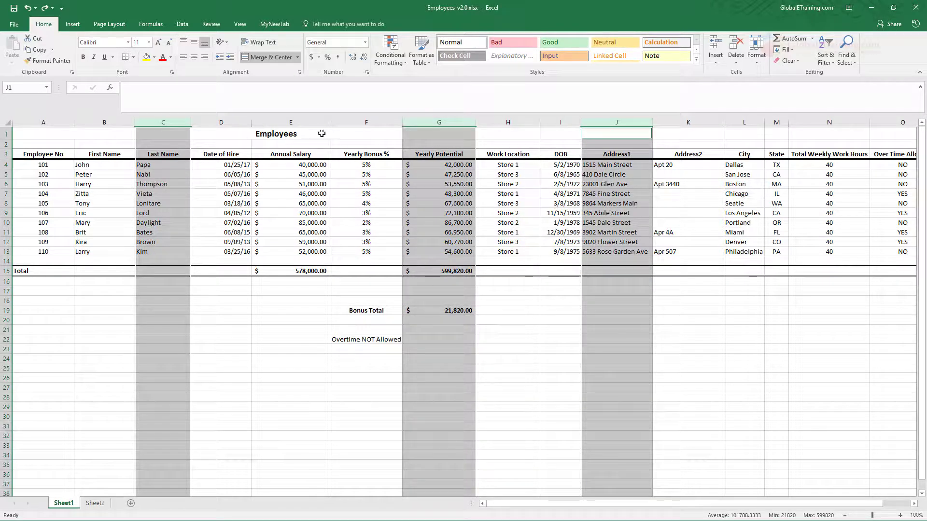
{"action": "left_click", "coordinate": [300, 242]}
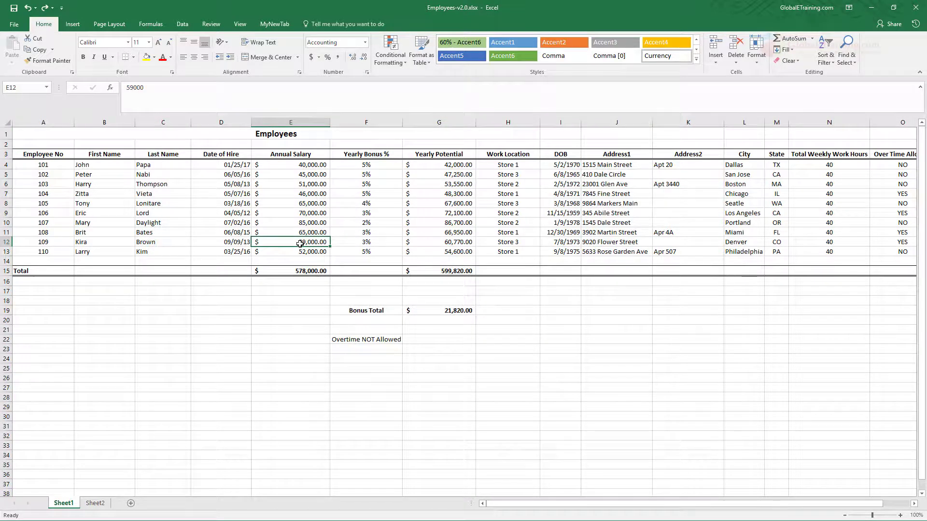
Unmerge the Employees title cell in row 1.
{"action": "left_click", "coordinate": [60, 133]}
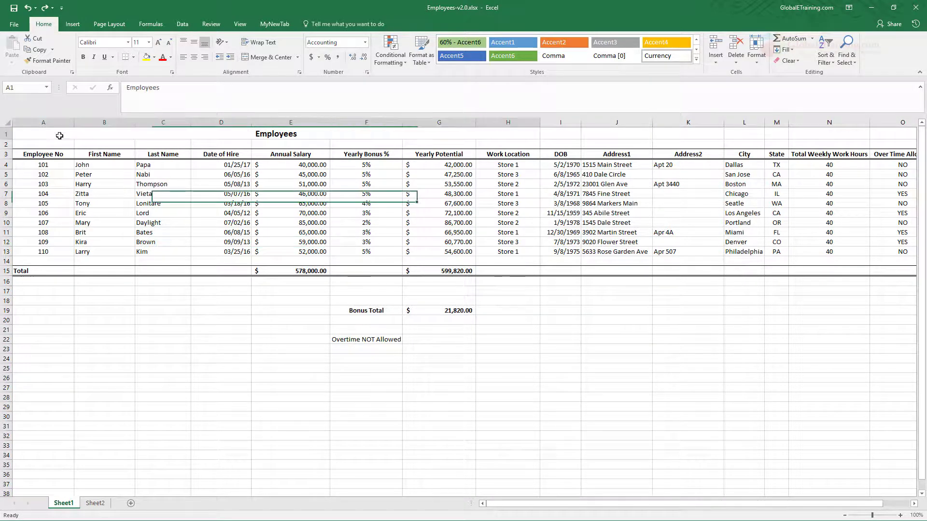
{"action": "left_click", "coordinate": [278, 60]}
{"action": "left_click", "coordinate": [313, 221]}
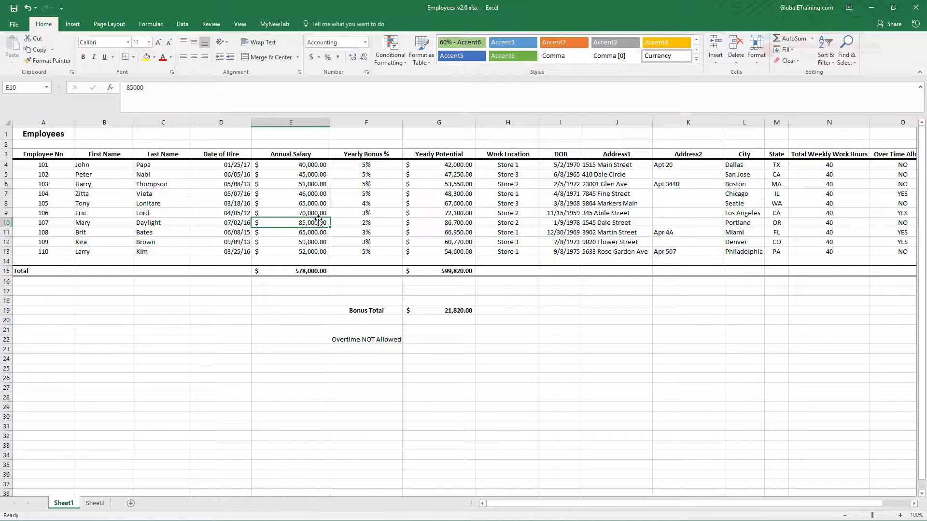
Copy the non-adjacent Last Name, Annual Salary and Yearly Potential columns (C, E and G).
{"action": "left_click", "coordinate": [164, 122]}
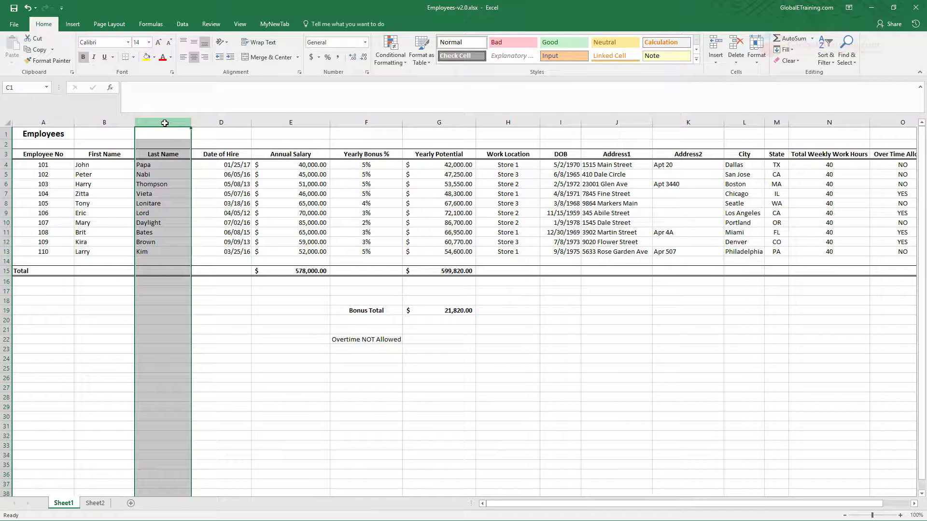
{"action": "left_click", "coordinate": [281, 119], "text": "ctrl"}
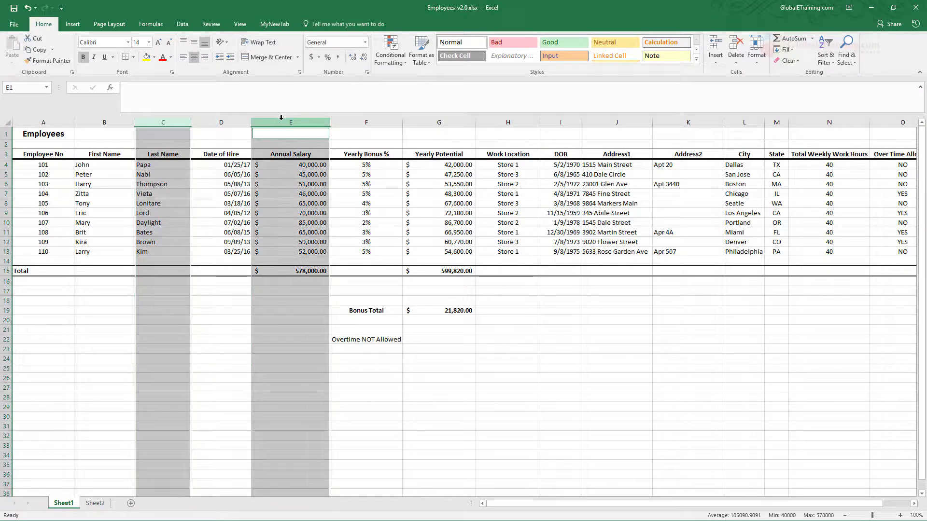
{"action": "left_click", "coordinate": [450, 118], "text": "ctrl"}
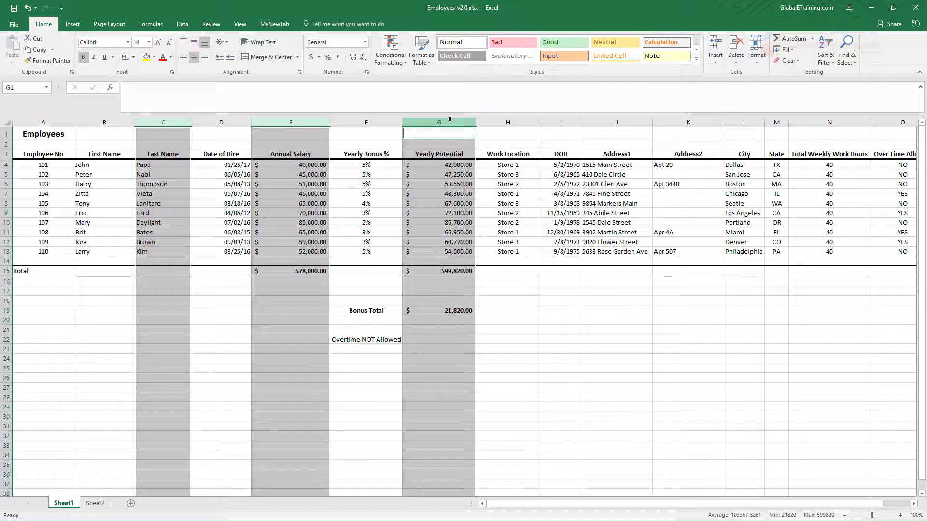
{"action": "key", "text": "ctrl+c"}
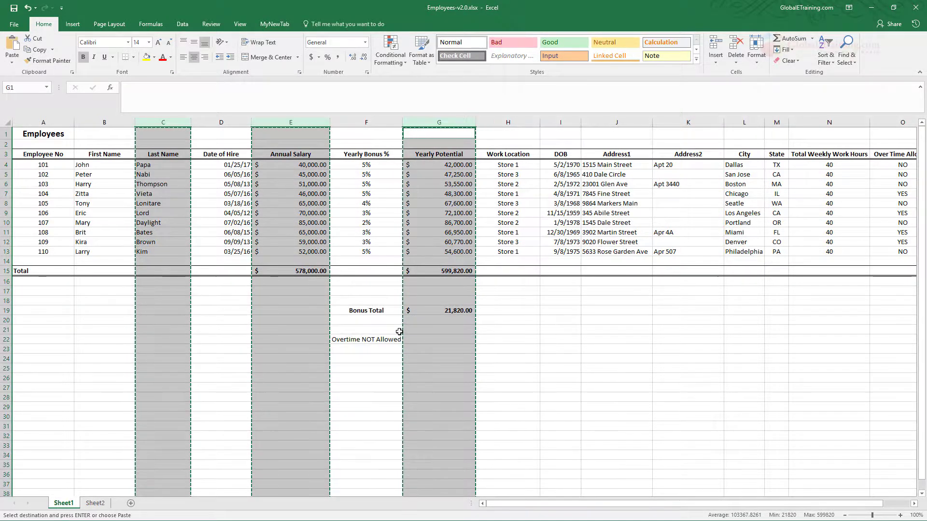
Paste the copied columns starting at column S, and undo the paste.
{"action": "left_click_drag", "start_coordinate": [517, 505], "coordinate": [609, 511]}
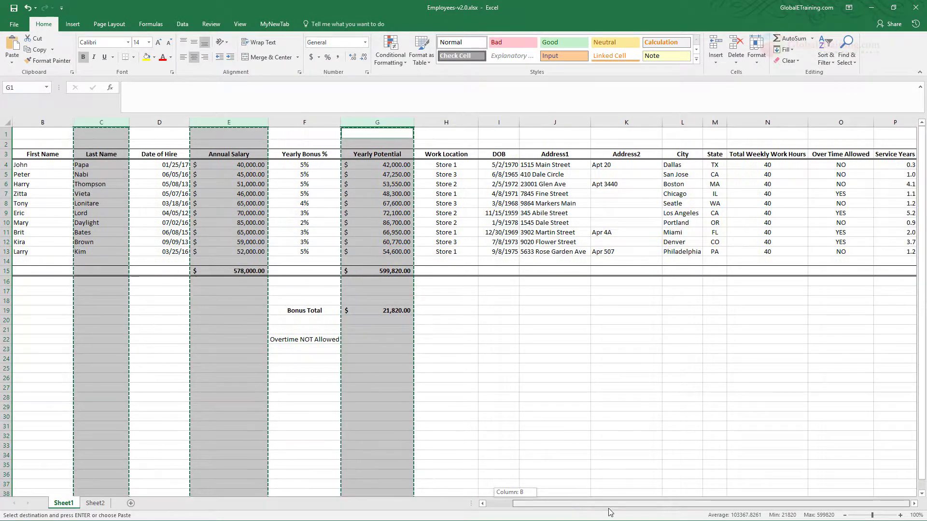
{"action": "left_click", "coordinate": [914, 504]}
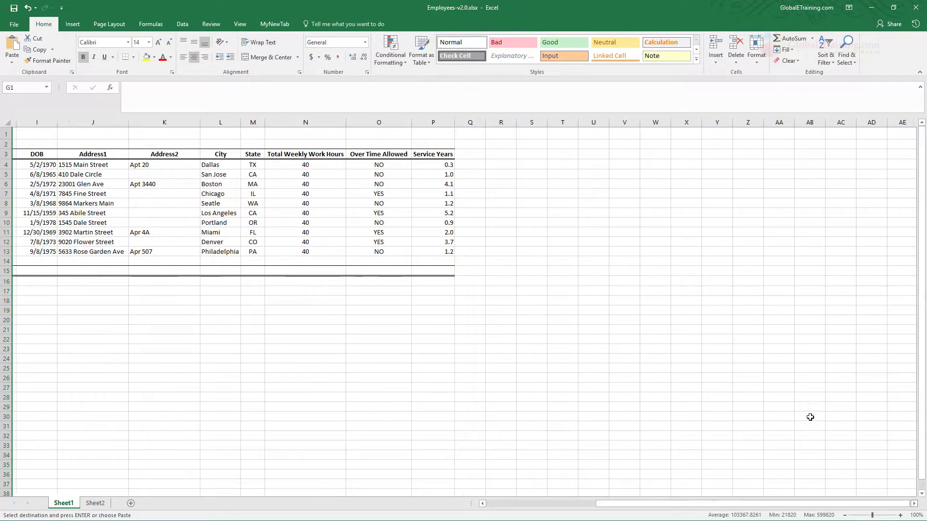
{"action": "left_click", "coordinate": [529, 122]}
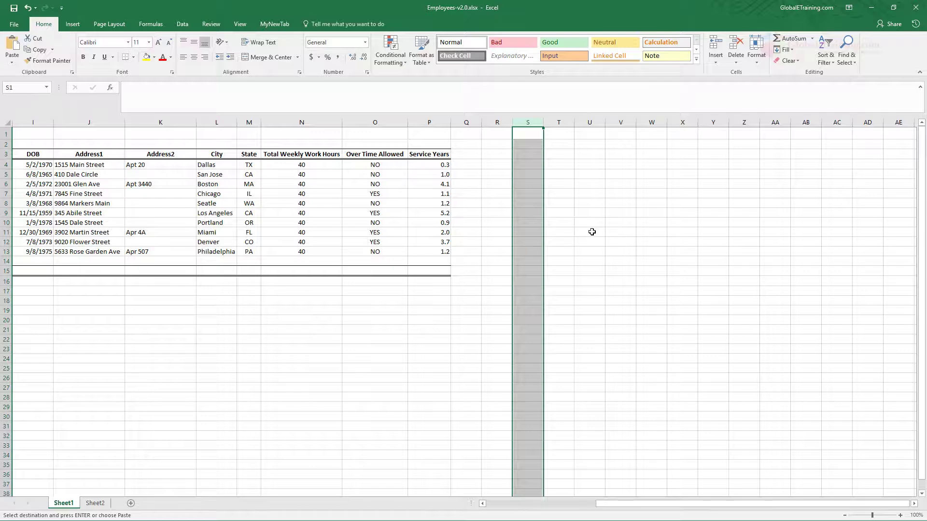
{"action": "key", "text": "ctrl+v"}
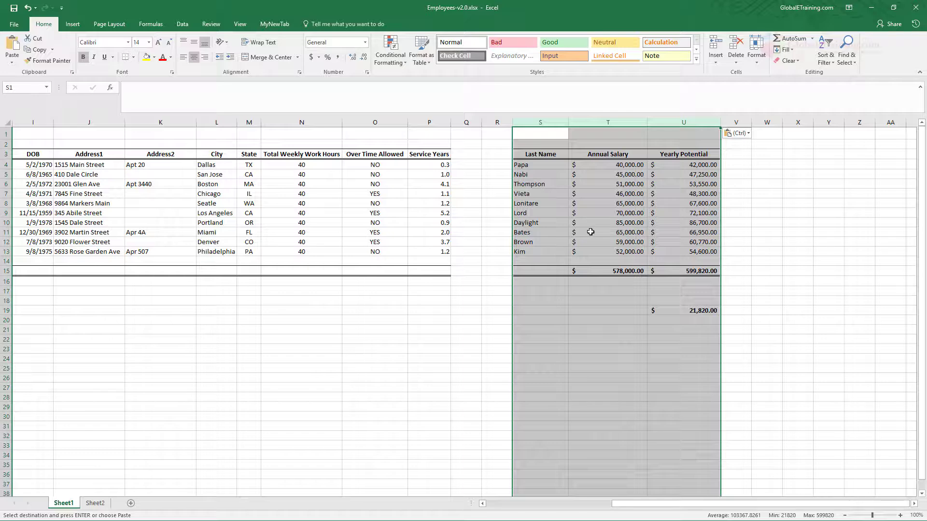
{"action": "key", "text": "ctrl+z"}
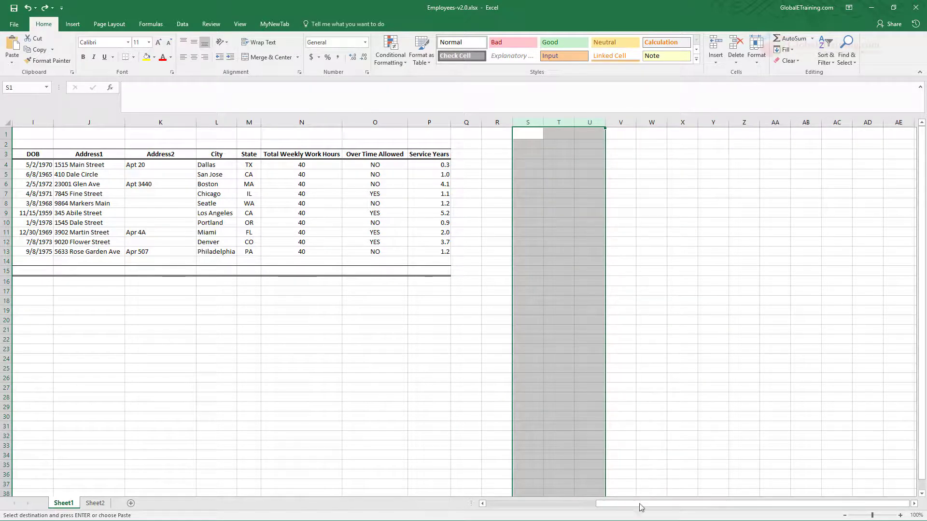
{"action": "left_click_drag", "start_coordinate": [640, 505], "coordinate": [489, 505]}
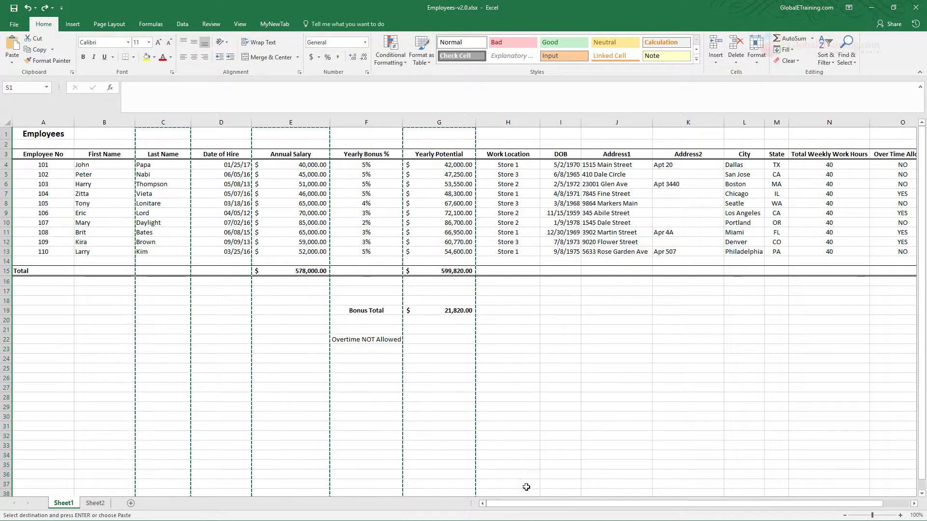
{"action": "left_click", "coordinate": [449, 392]}
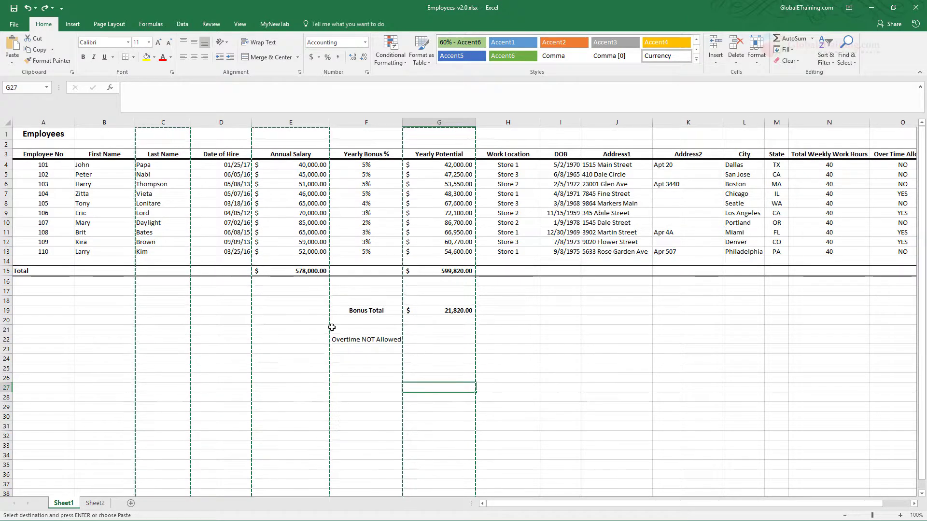
Select the non-adjacent rows 6, 8 and 10 together.
{"action": "left_click", "coordinate": [6, 183]}
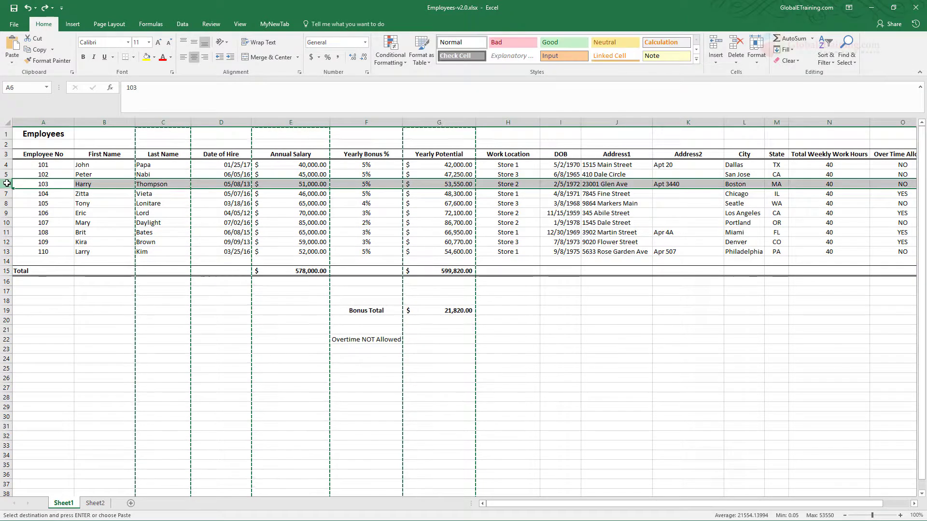
{"action": "double_click", "coordinate": [42, 188]}
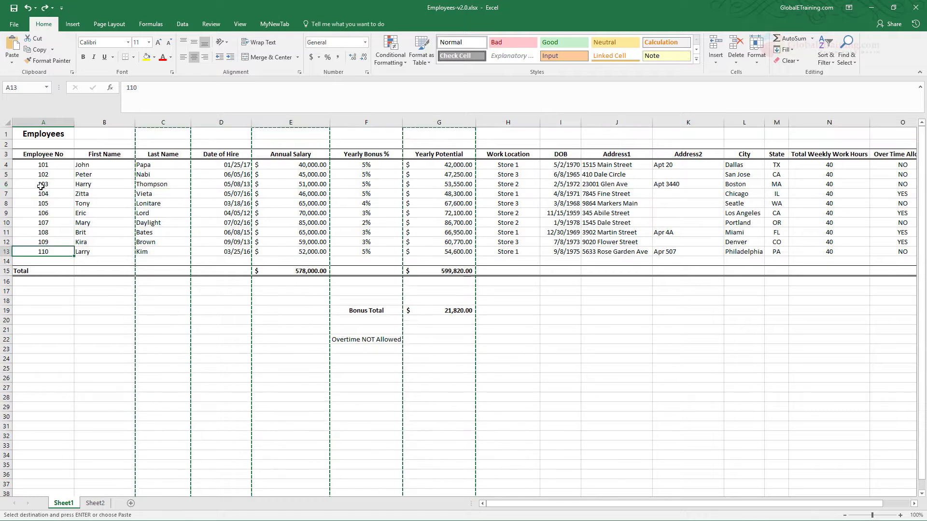
{"action": "left_click", "coordinate": [5, 183]}
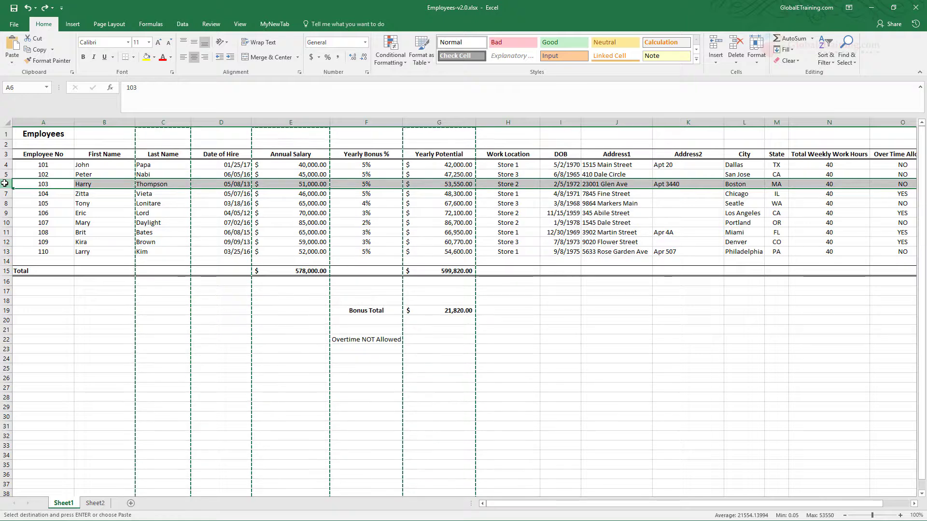
{"action": "left_click", "coordinate": [6, 223], "text": "ctrl"}
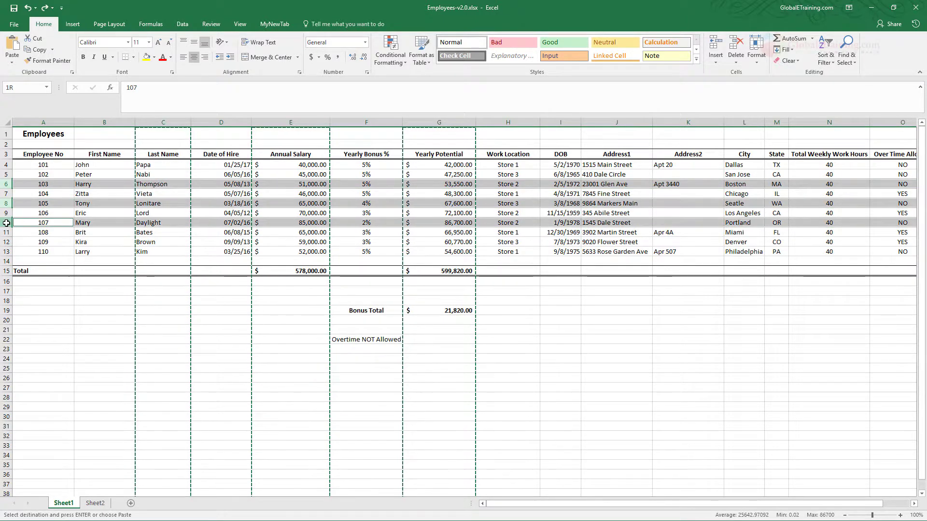
Select the adjacent rows 5 through 10 as one continuous block.
{"action": "left_click", "coordinate": [58, 223]}
{"action": "left_click", "coordinate": [28, 194]}
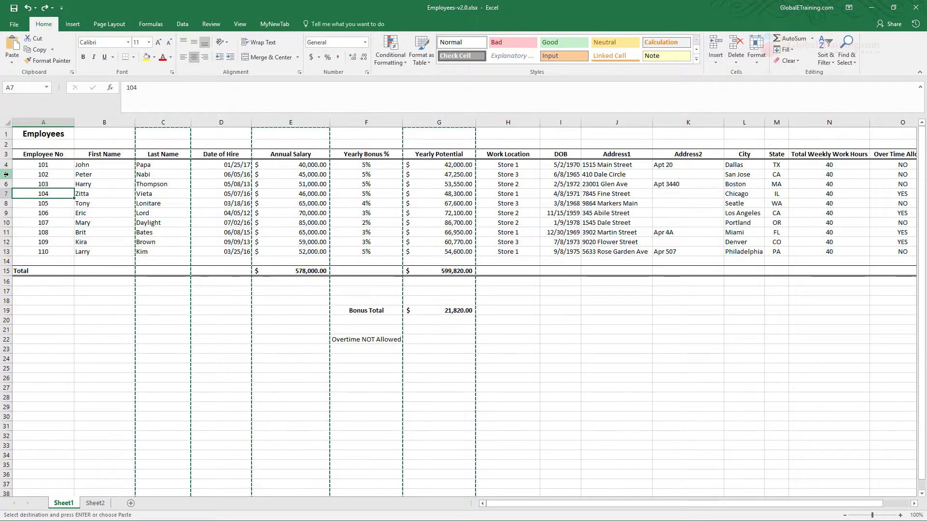
{"action": "left_click", "coordinate": [6, 175]}
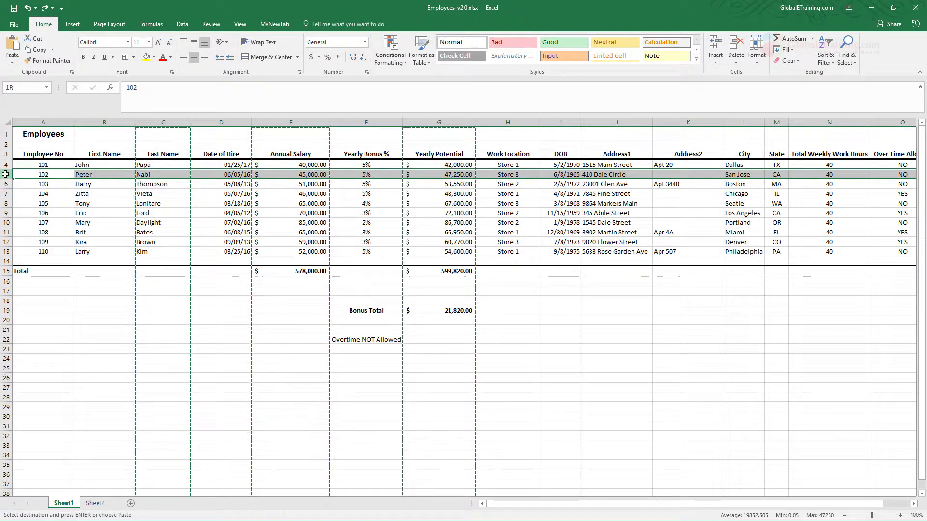
{"action": "left_click", "coordinate": [5, 223], "text": "shift"}
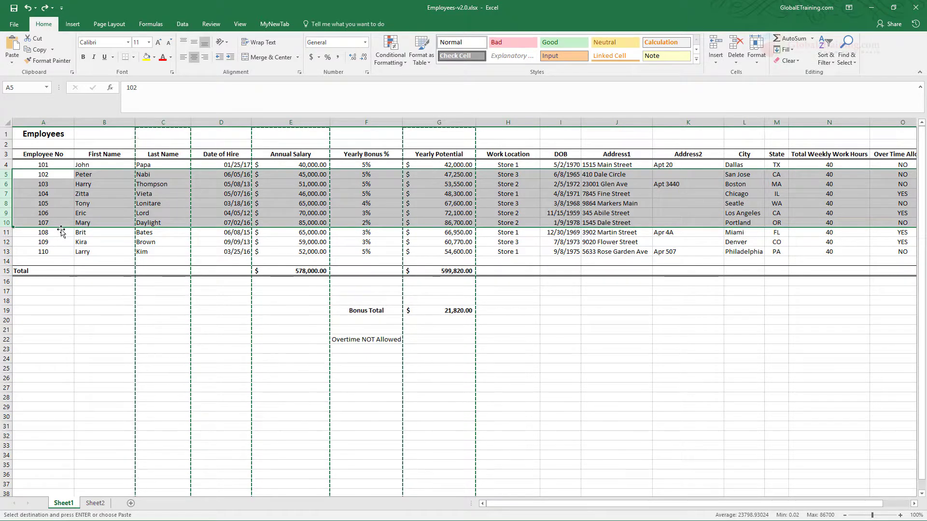
Deselect the rows and cancel the pending copy of columns C, E and G.
{"action": "left_click", "coordinate": [115, 241]}
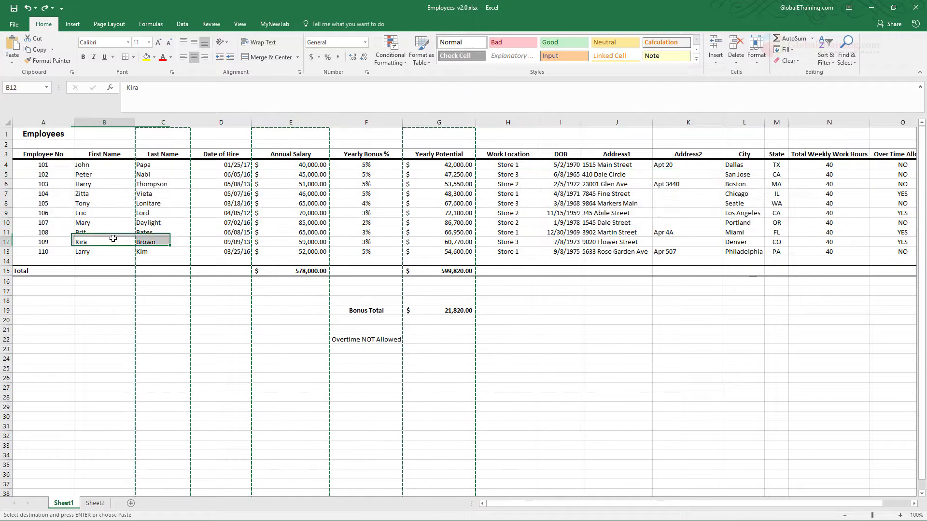
{"action": "left_click", "coordinate": [173, 298]}
{"action": "double_click", "coordinate": [174, 298]}
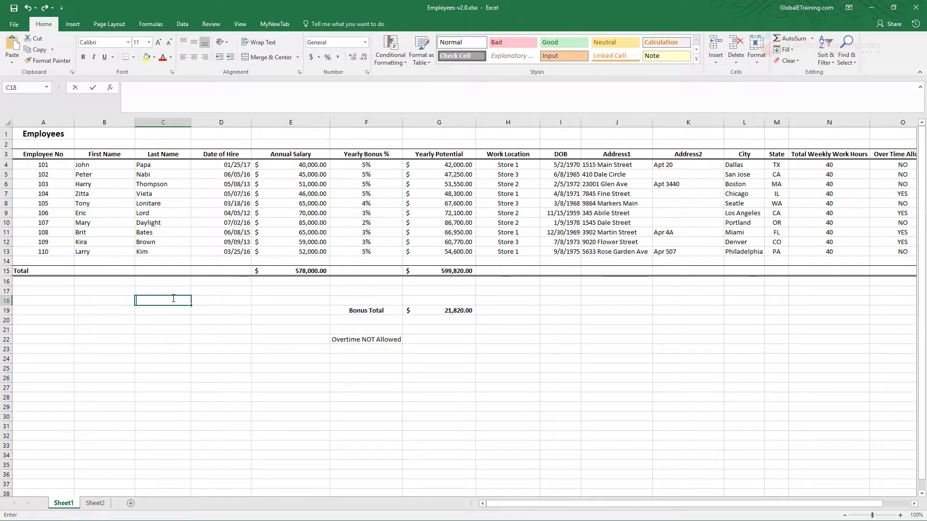
{"action": "left_click", "coordinate": [211, 242]}
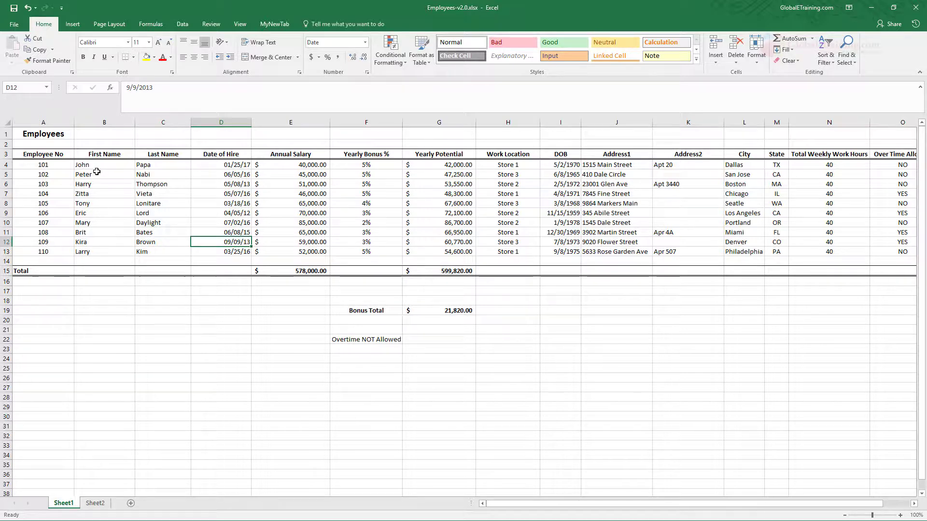
Copy the First Name cells B4 through B10 and paste them starting at cell B20.
{"action": "left_click_drag", "start_coordinate": [97, 166], "coordinate": [101, 198]}
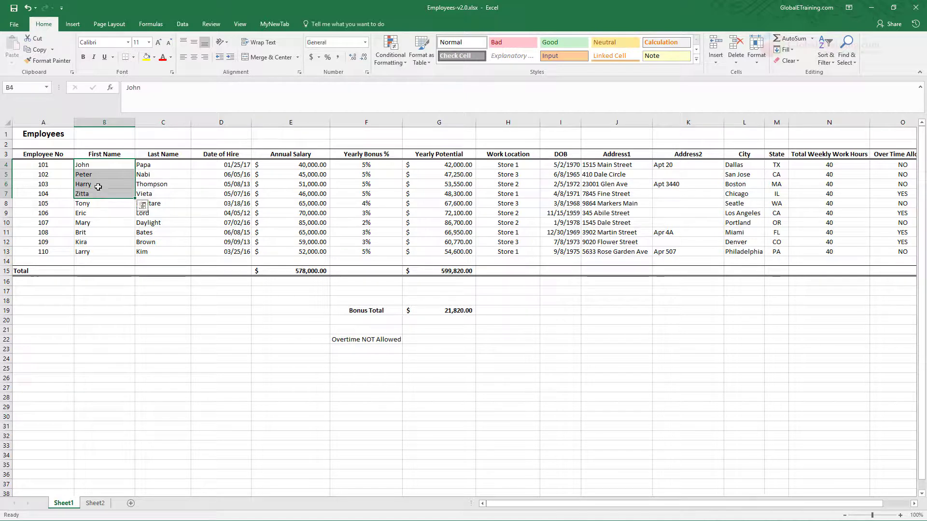
{"action": "left_click", "coordinate": [91, 164]}
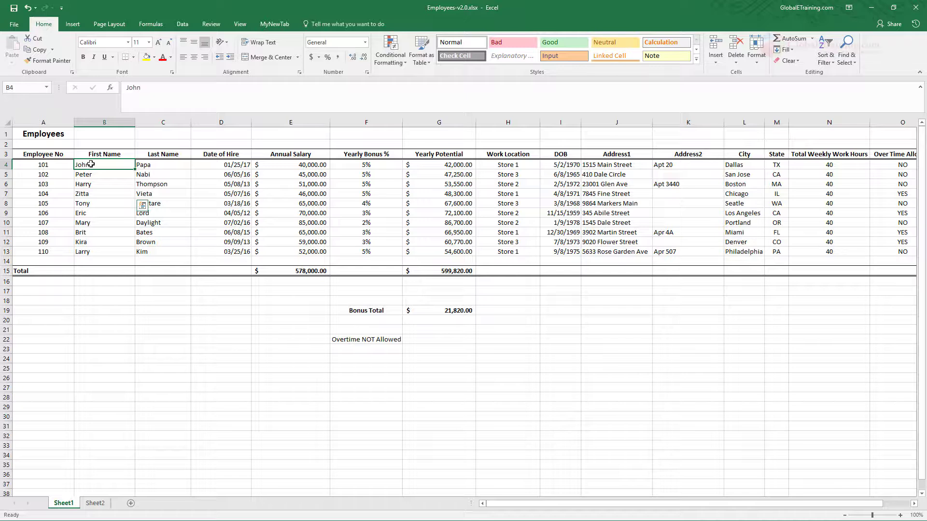
{"action": "left_click_drag", "start_coordinate": [91, 164], "coordinate": [92, 222]}
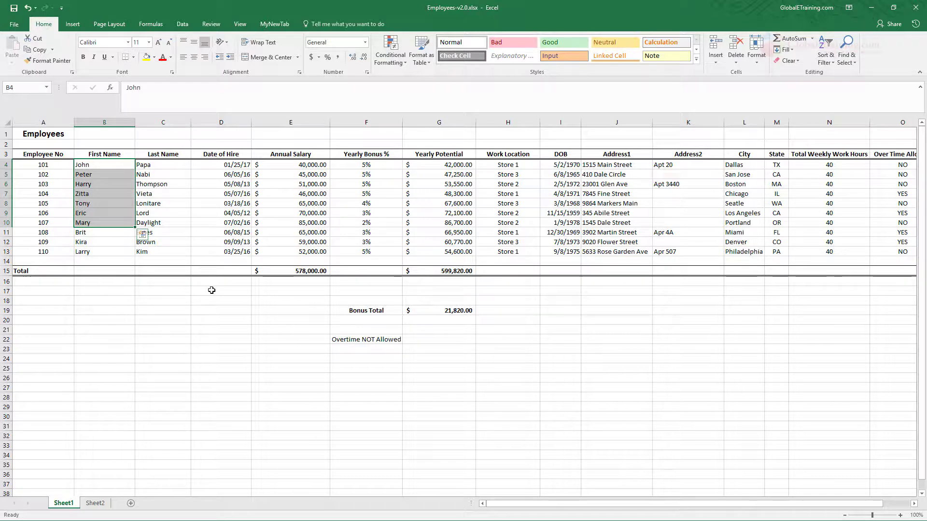
{"action": "key", "text": "ctrl+c"}
{"action": "left_click", "coordinate": [104, 320]}
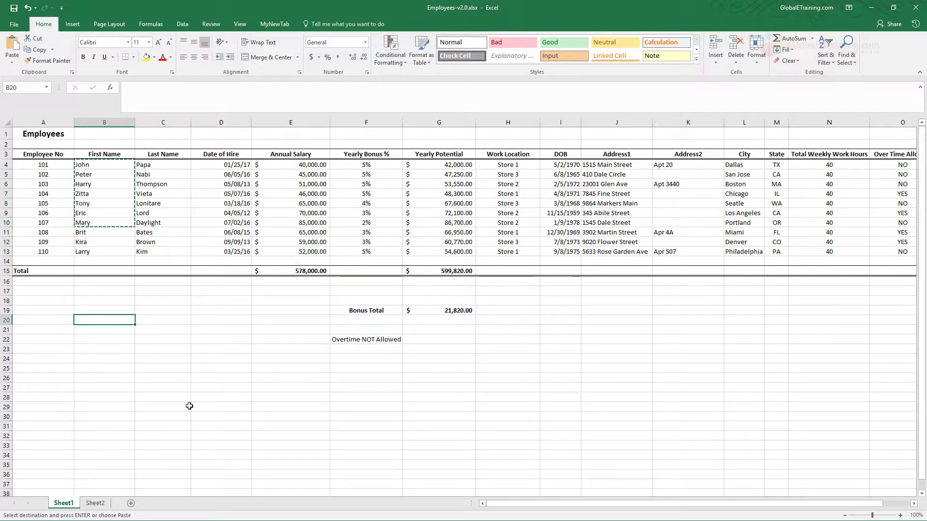
{"action": "key", "text": "ctrl+v"}
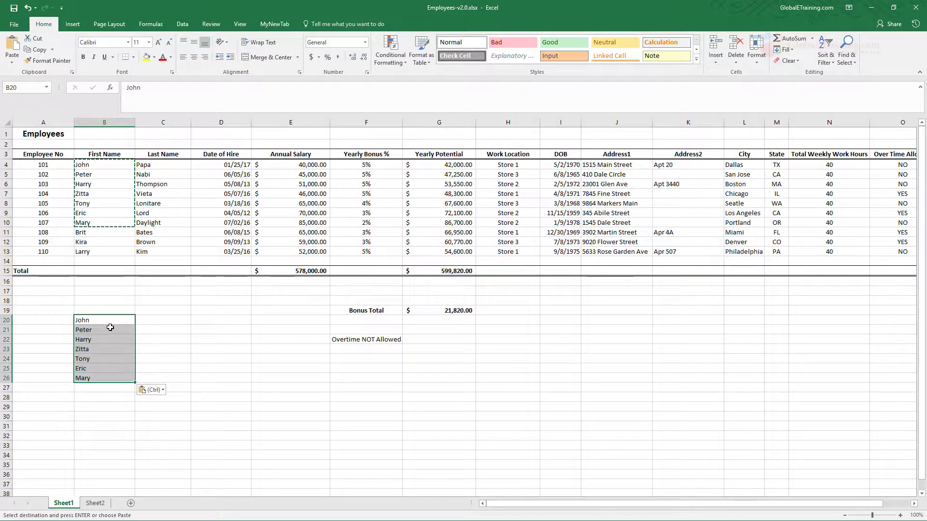
Select the non-adjacent First Name cells B4, B7, B10 and B13 together.
{"action": "key", "text": "ctrl"}
{"action": "key", "text": "ctrl"}
{"action": "left_click", "coordinate": [93, 165]}
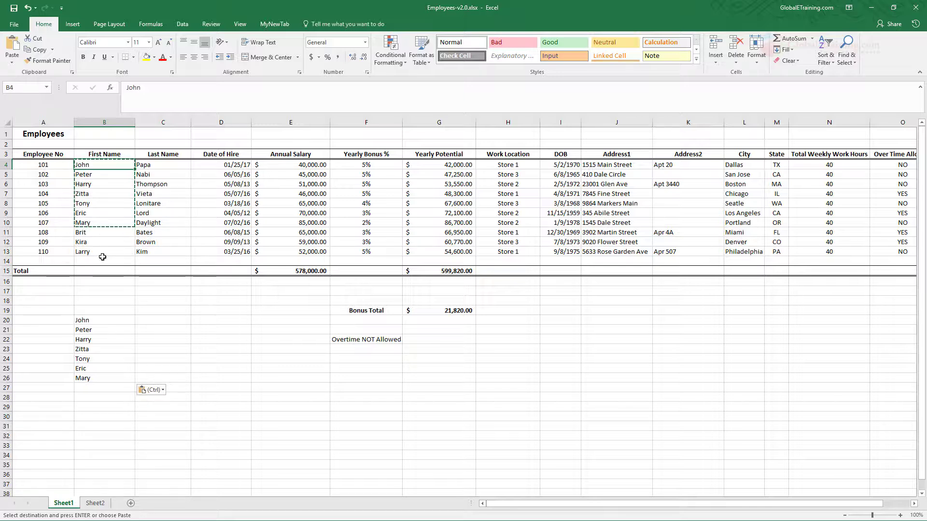
{"action": "left_click", "coordinate": [92, 194], "text": "ctrl"}
{"action": "left_click", "coordinate": [93, 223], "text": "ctrl"}
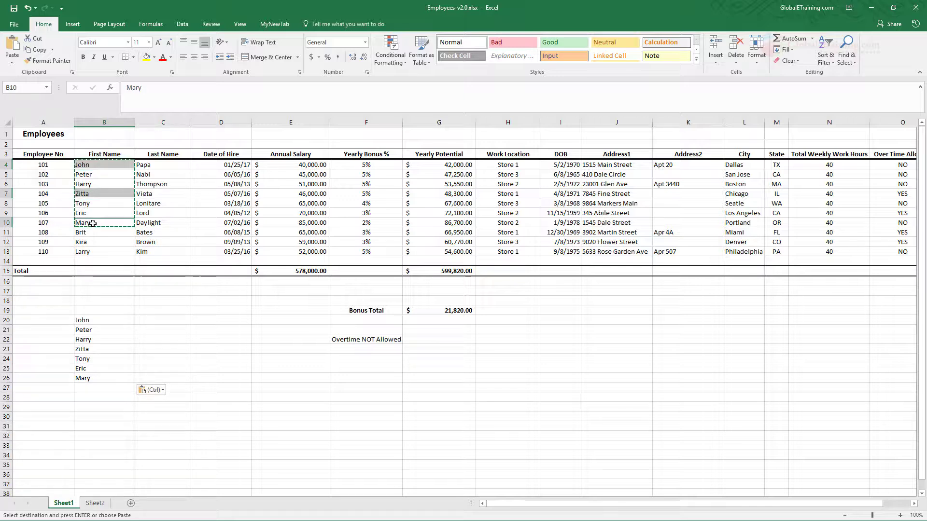
{"action": "left_click", "coordinate": [96, 252], "text": "ctrl"}
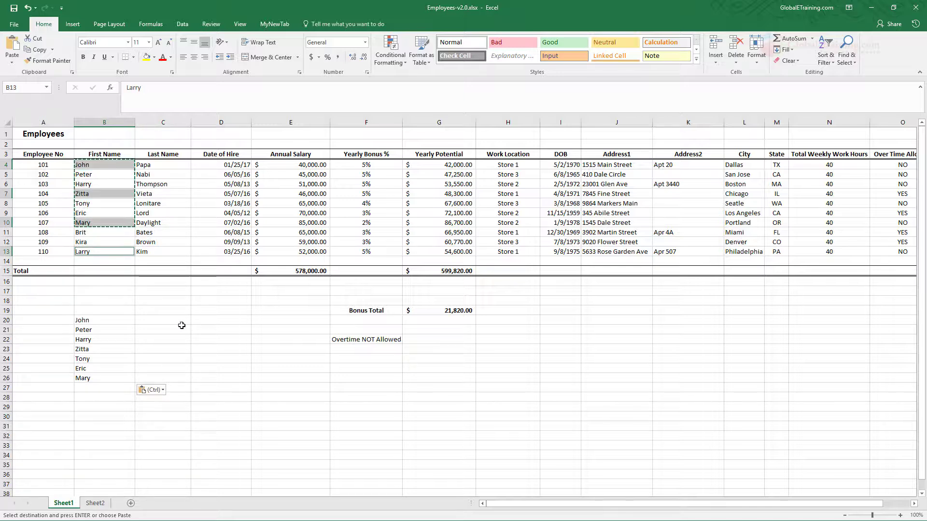
Cancel the pending copy and select the adjacent First Name cells B4 through B13.
{"action": "left_click", "coordinate": [182, 326]}
{"action": "double_click", "coordinate": [105, 222]}
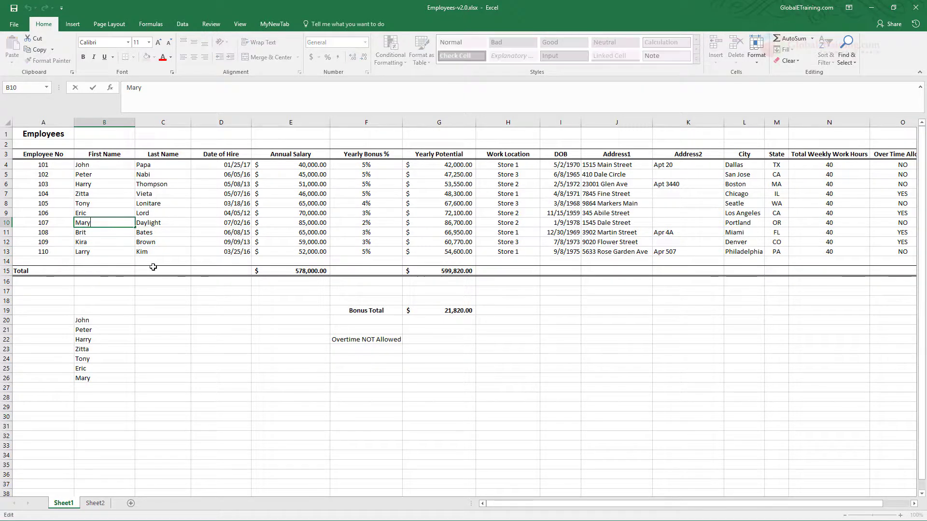
{"action": "left_click", "coordinate": [199, 280]}
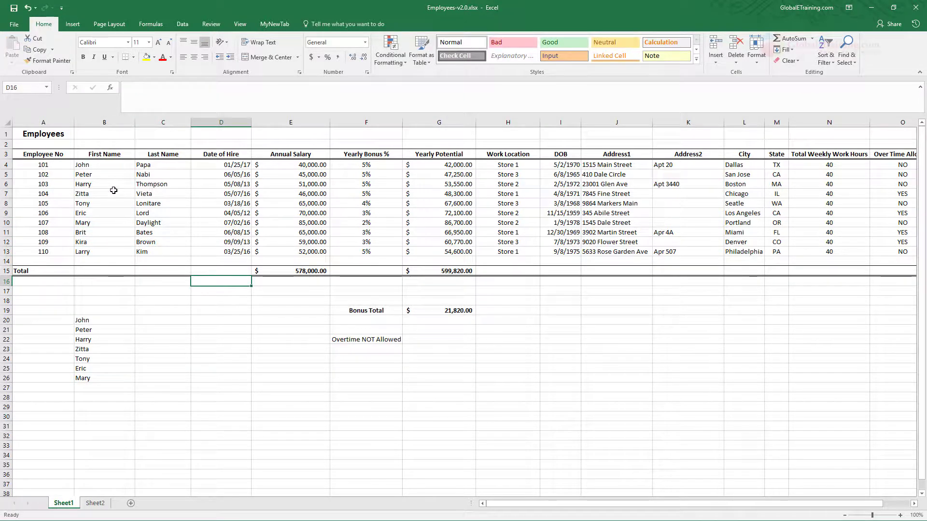
{"action": "left_click", "coordinate": [92, 164]}
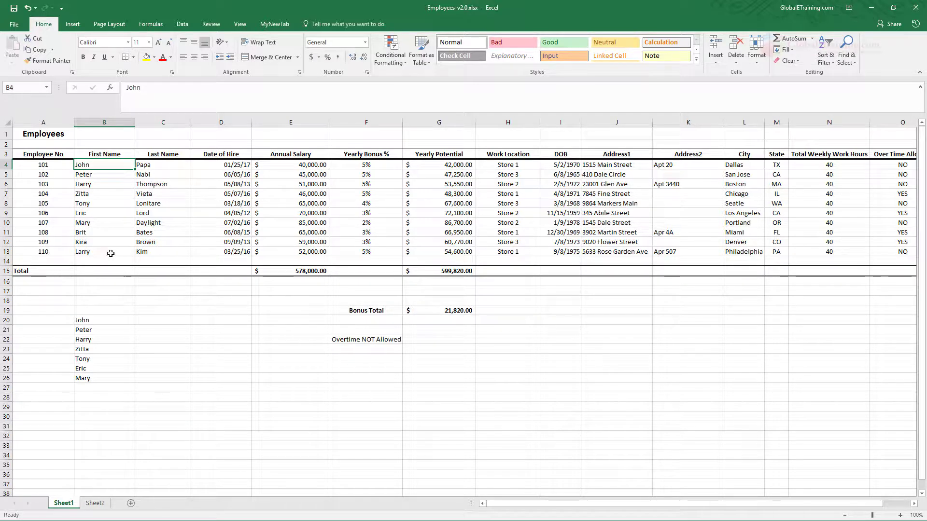
{"action": "left_click", "coordinate": [111, 252], "text": "shift"}
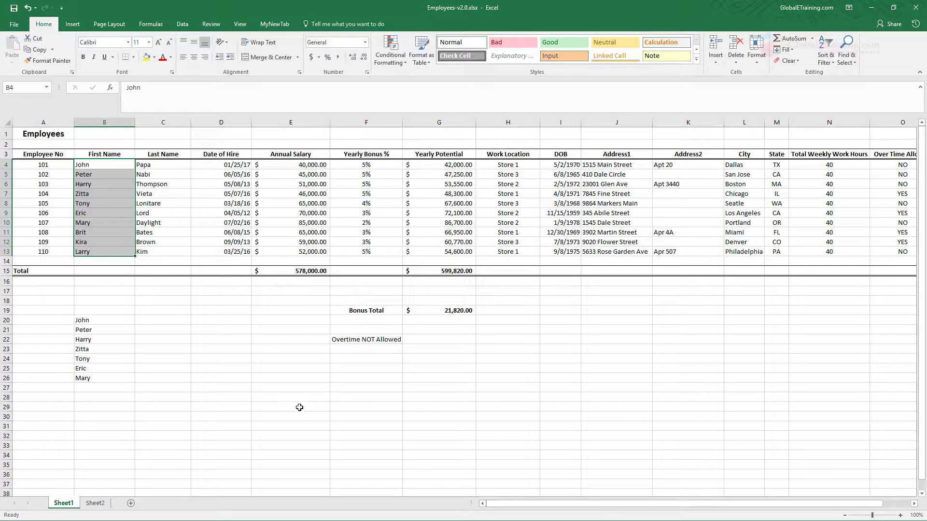
Try to copy the Date of Hire column D and row 10 together, and fill both with yellow.
{"action": "left_click", "coordinate": [222, 223]}
{"action": "left_click", "coordinate": [220, 122]}
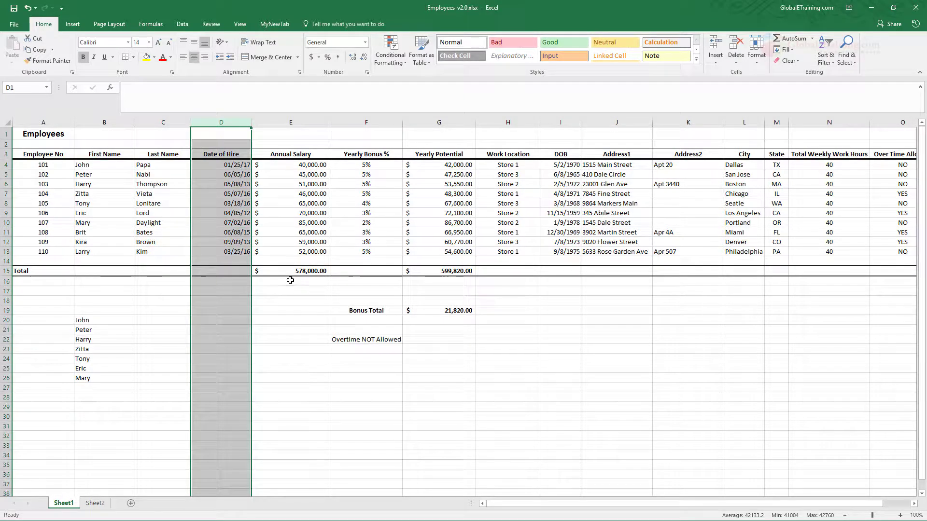
{"action": "left_click", "coordinate": [5, 222], "text": "ctrl"}
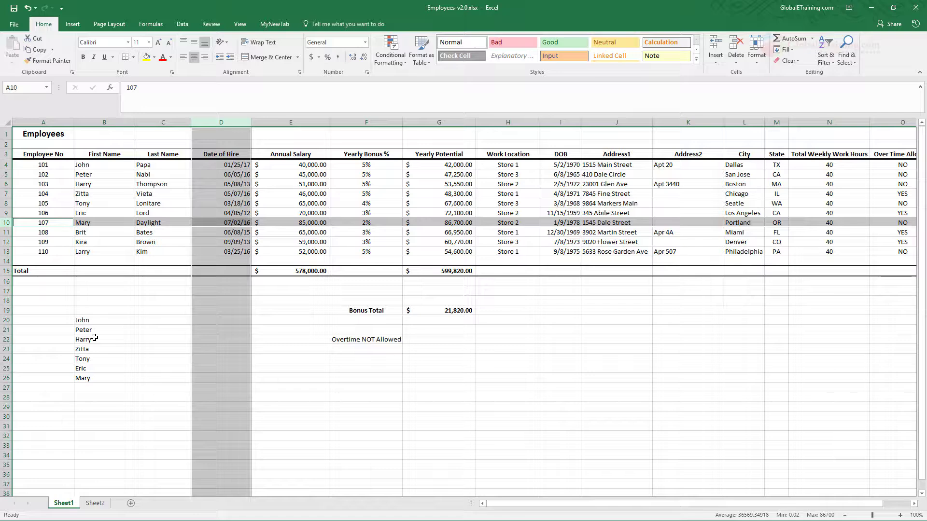
{"action": "key", "text": "ctrl+c"}
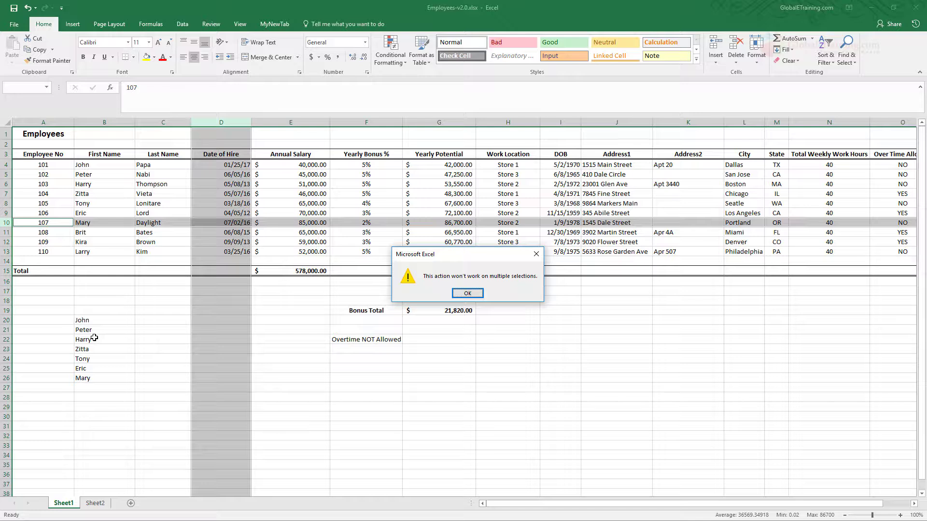
{"action": "left_click", "coordinate": [467, 293]}
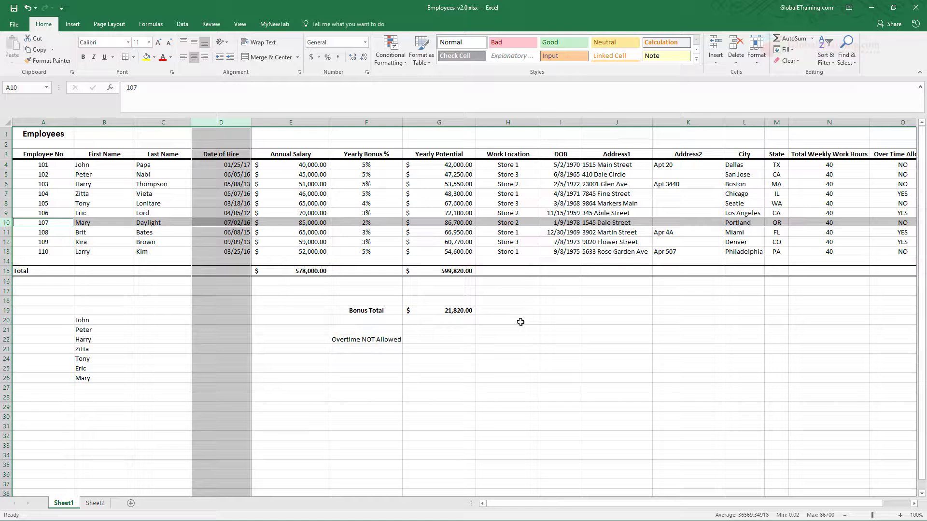
{"action": "left_click", "coordinate": [146, 57]}
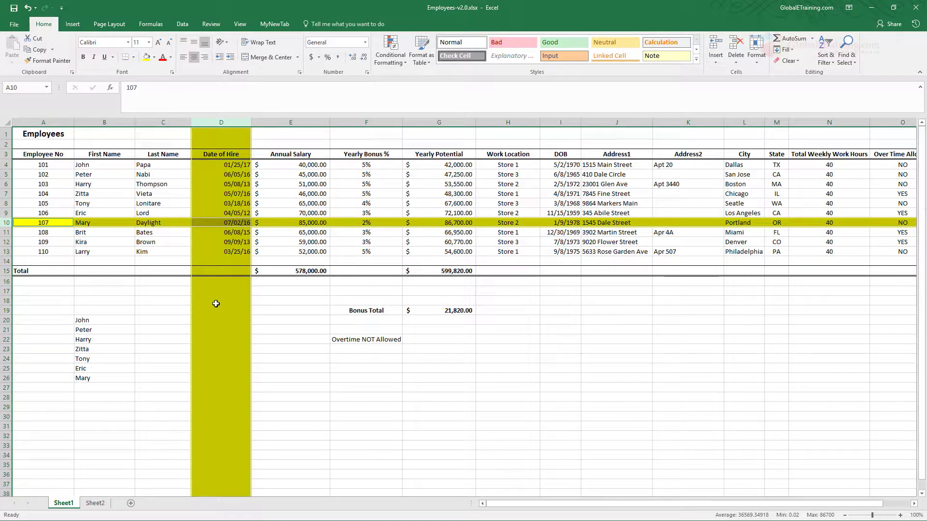